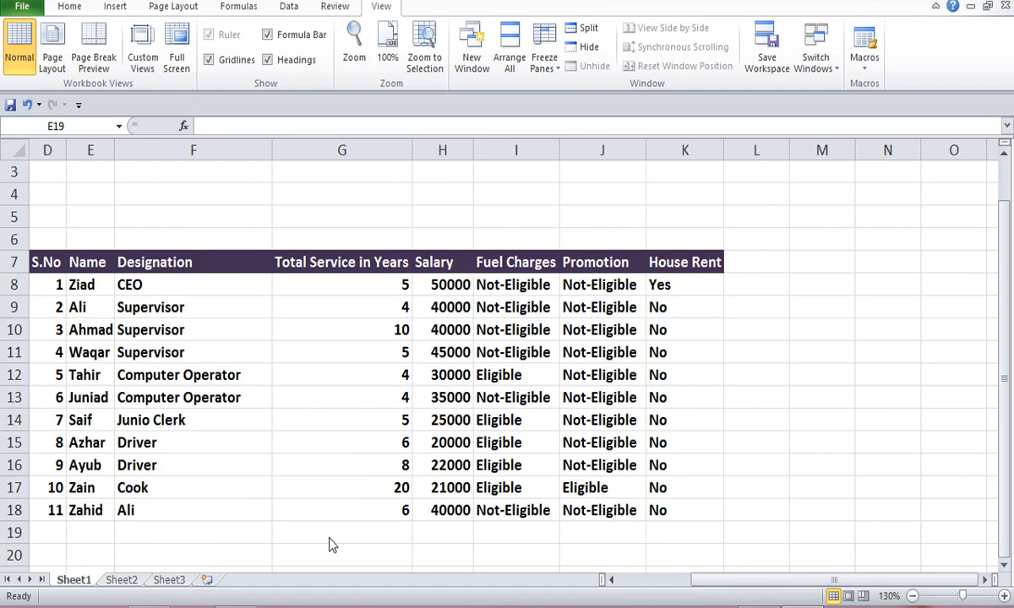
pyautogui.click(48, 532)
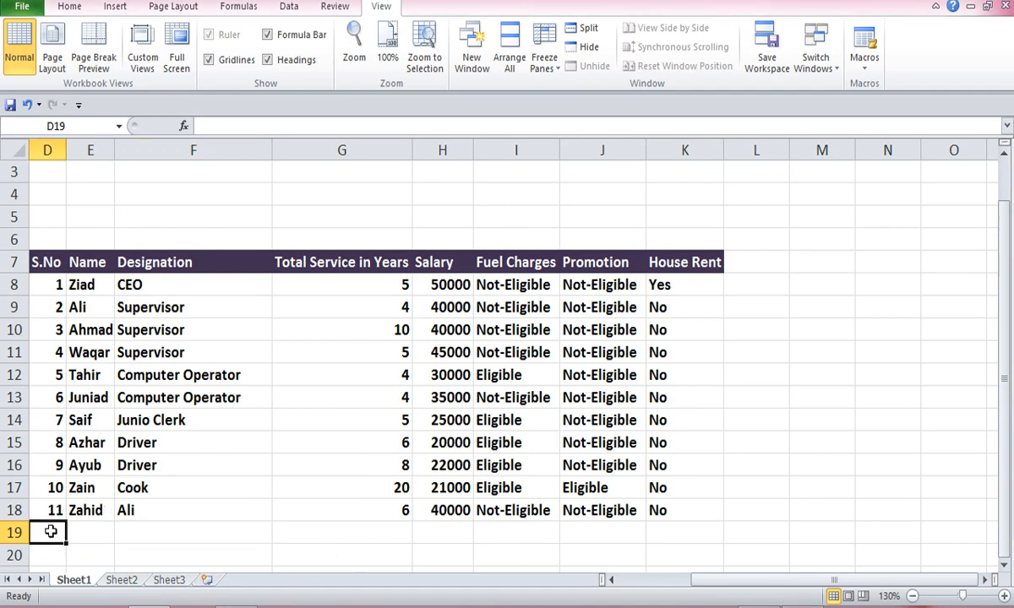
pyautogui.click(97, 533)
pyautogui.click(178, 535)
pyautogui.click(287, 539)
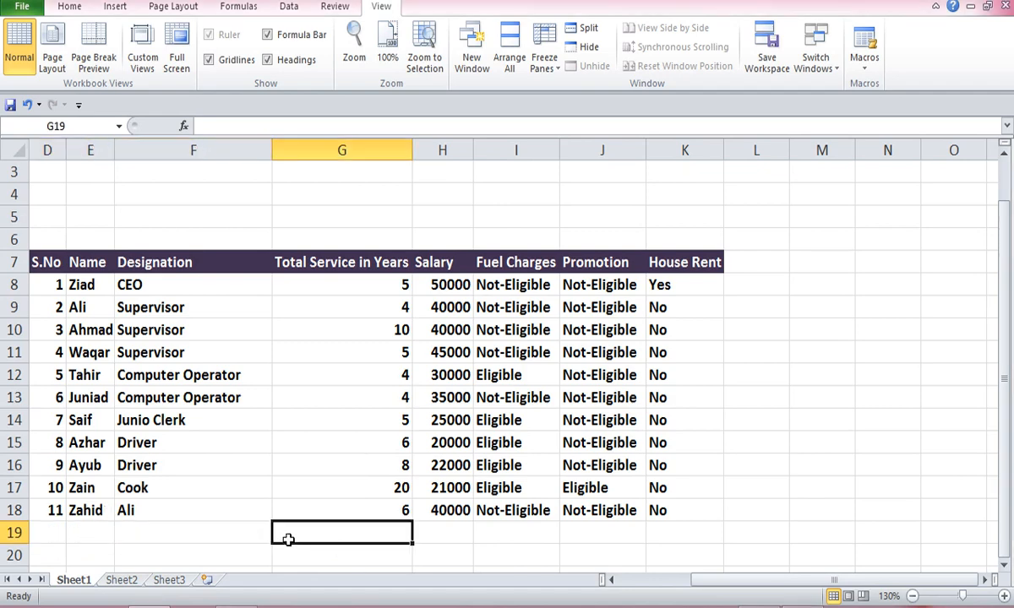
pyautogui.click(463, 538)
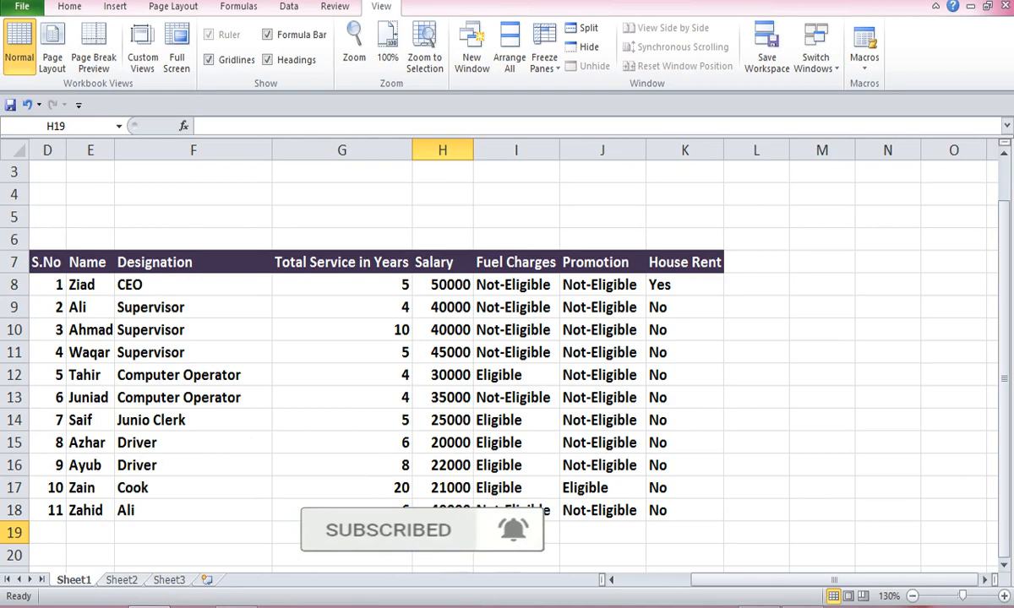
pyautogui.click(384, 538)
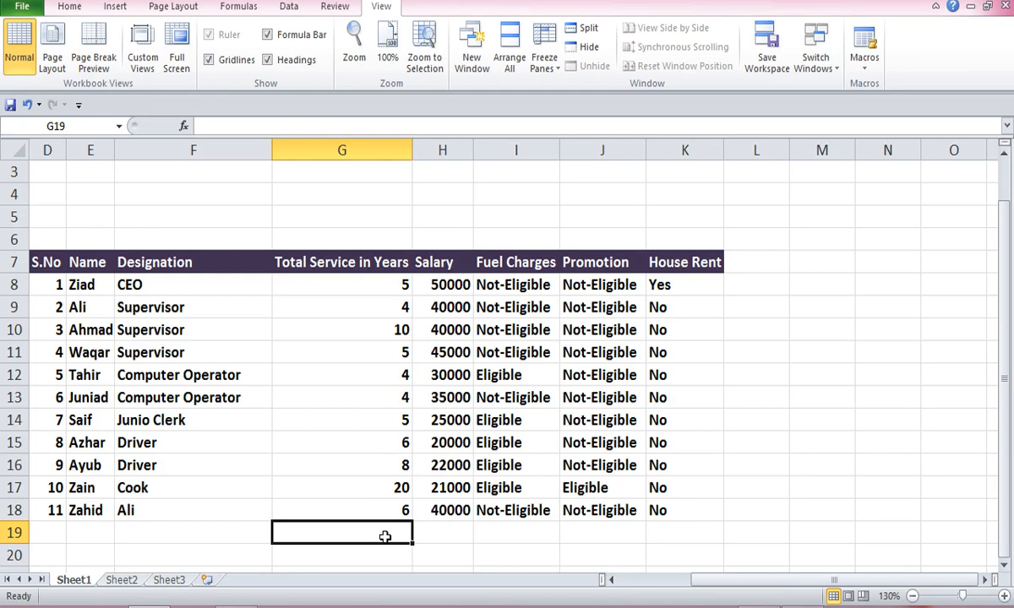
pyautogui.press('Left')
pyautogui.click(71, 8)
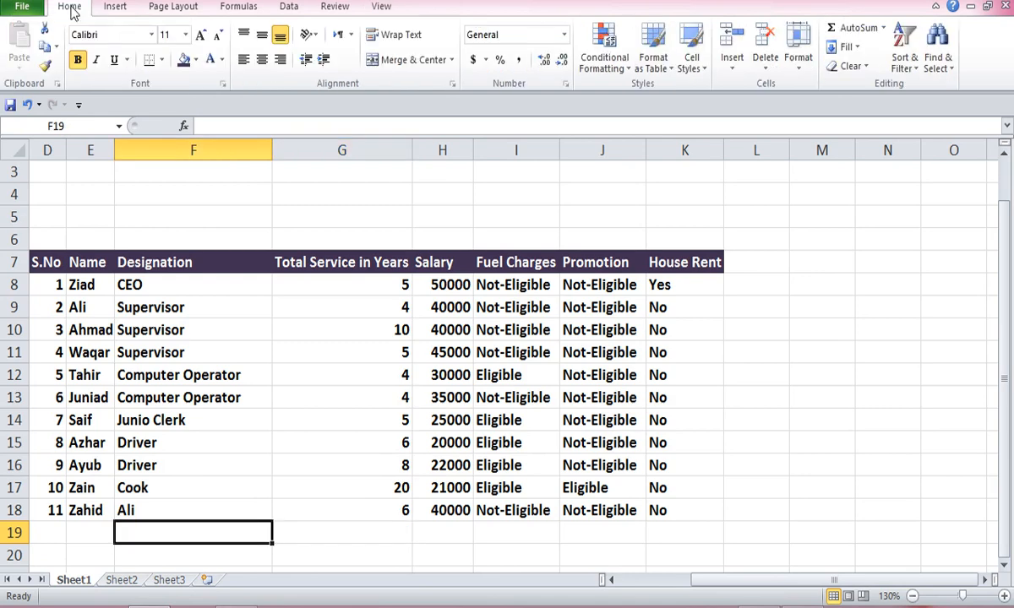
pyautogui.click(115, 6)
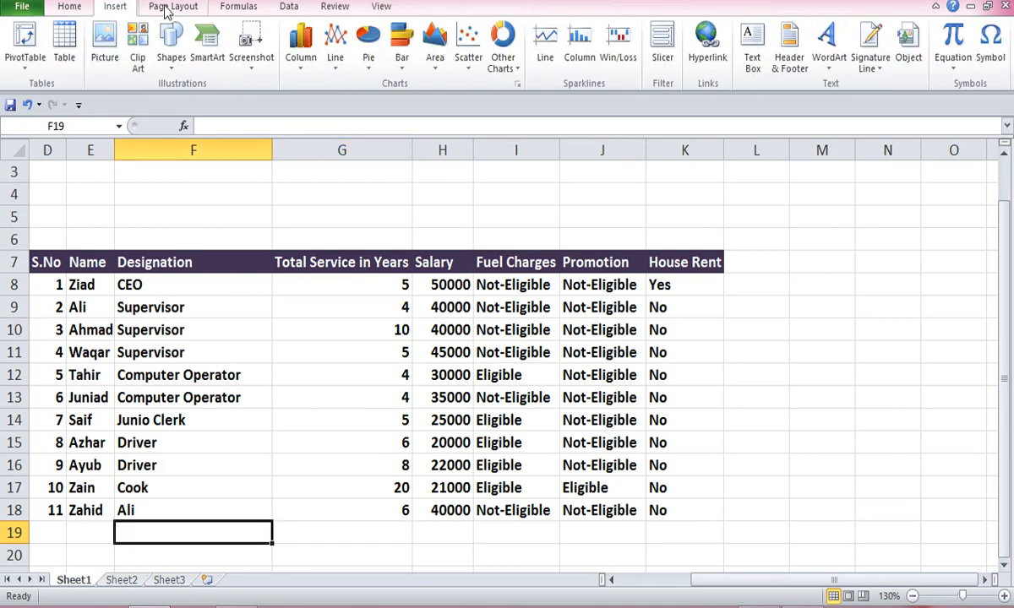
pyautogui.click(167, 8)
pyautogui.click(229, 8)
pyautogui.click(289, 7)
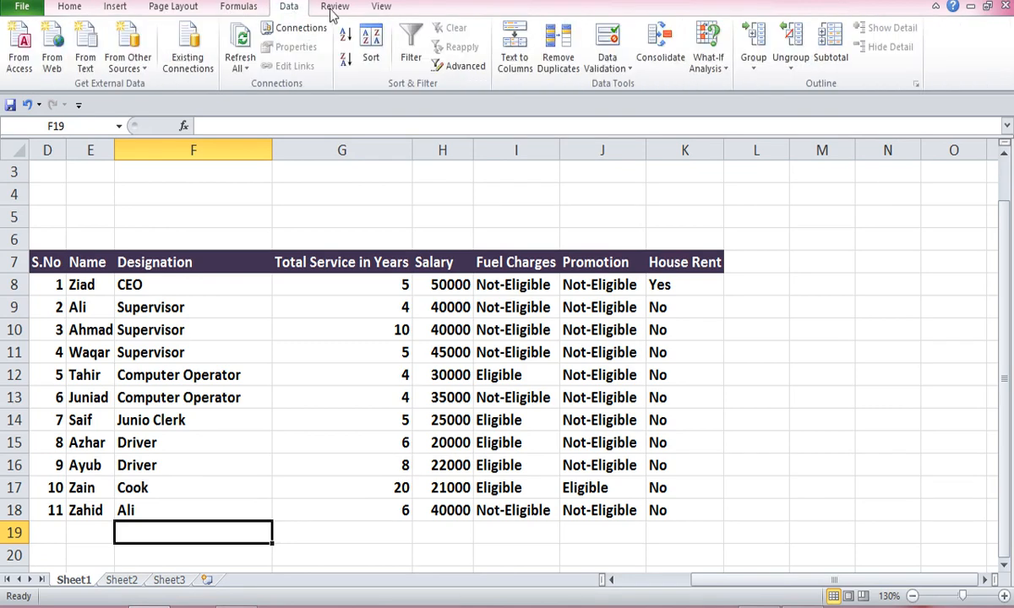
pyautogui.click(334, 8)
pyautogui.click(381, 7)
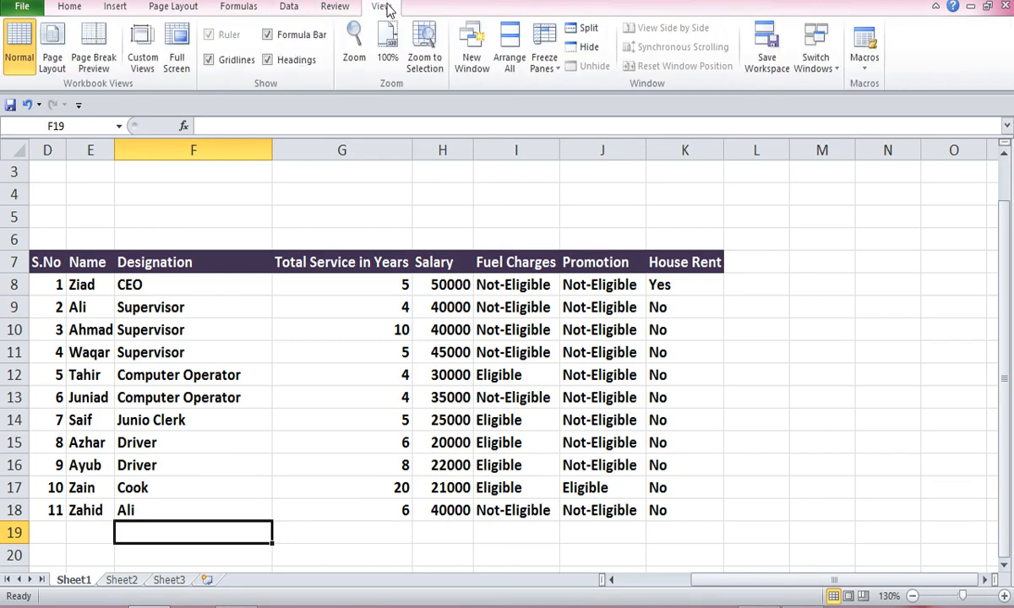
pyautogui.click(76, 8)
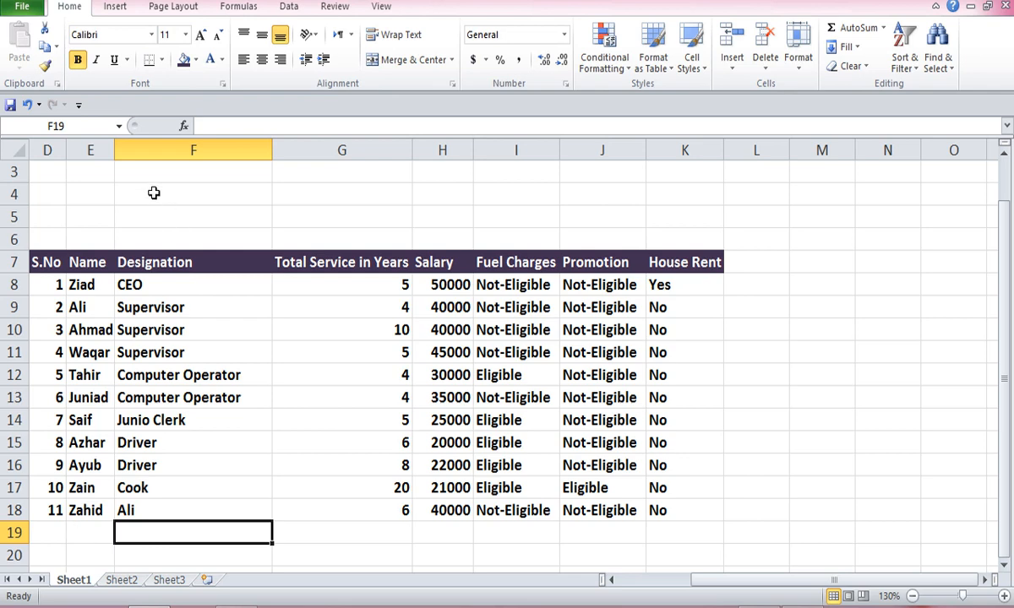
# - Add the Form... command from All Commands to the Quick Access Toolbar
pyautogui.click(79, 107)
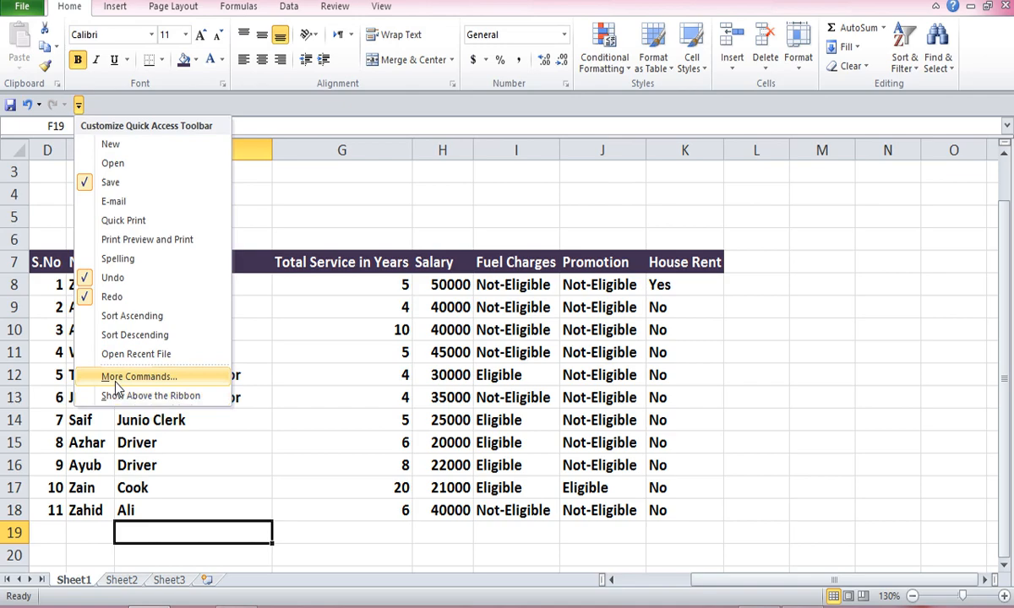
pyautogui.click(135, 377)
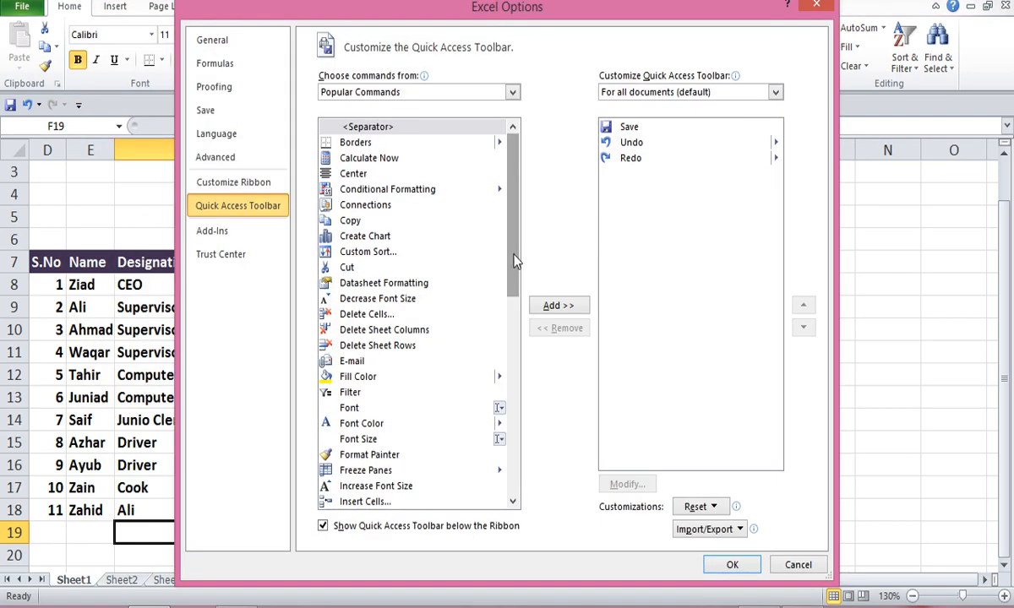
pyautogui.moveTo(516, 262)
pyautogui.mouseDown()
pyautogui.moveTo(516, 275)
pyautogui.moveTo(517, 246)
pyautogui.mouseUp()
pyautogui.click(513, 92)
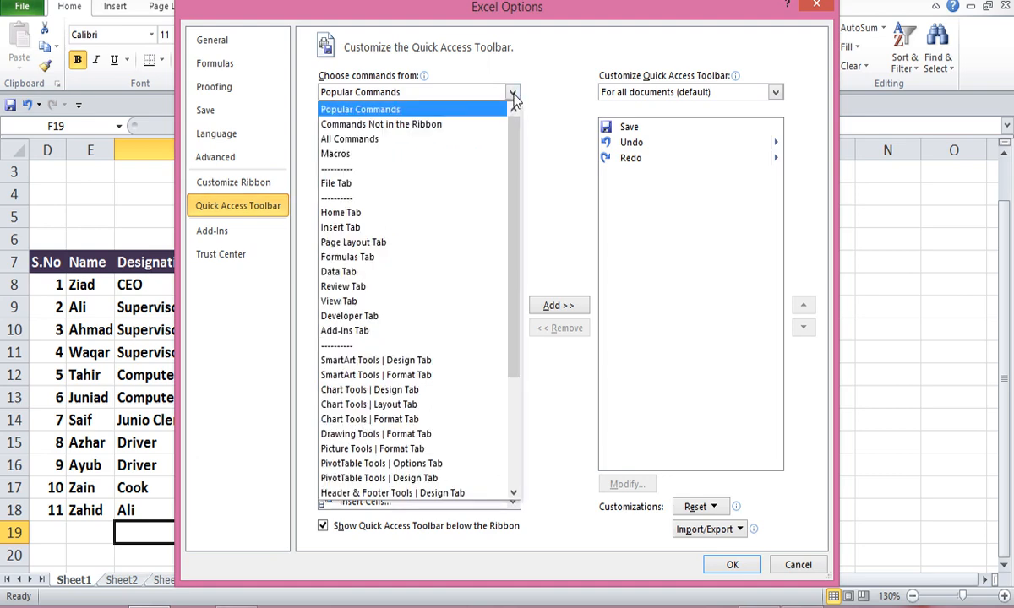
pyautogui.click(364, 139)
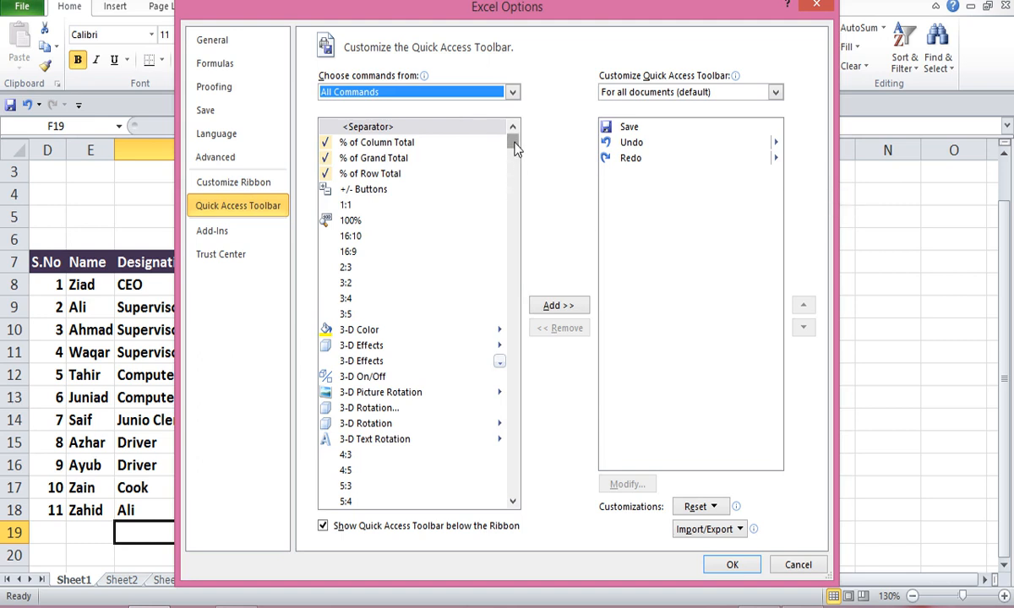
pyautogui.moveTo(515, 148); pyautogui.dragTo(515, 257)
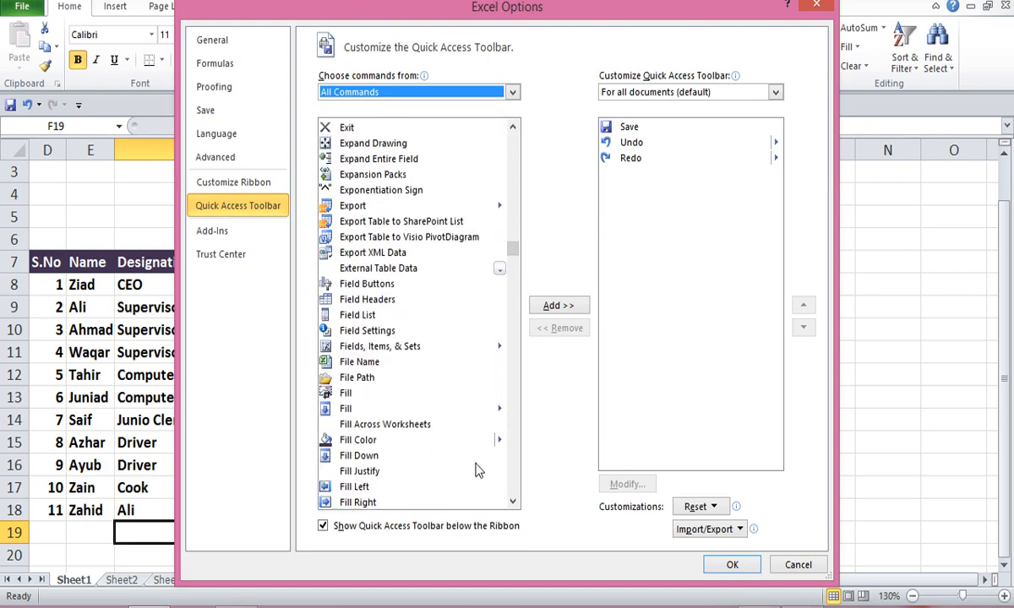
pyautogui.moveTo(514, 503); pyautogui.dragTo(513, 503)
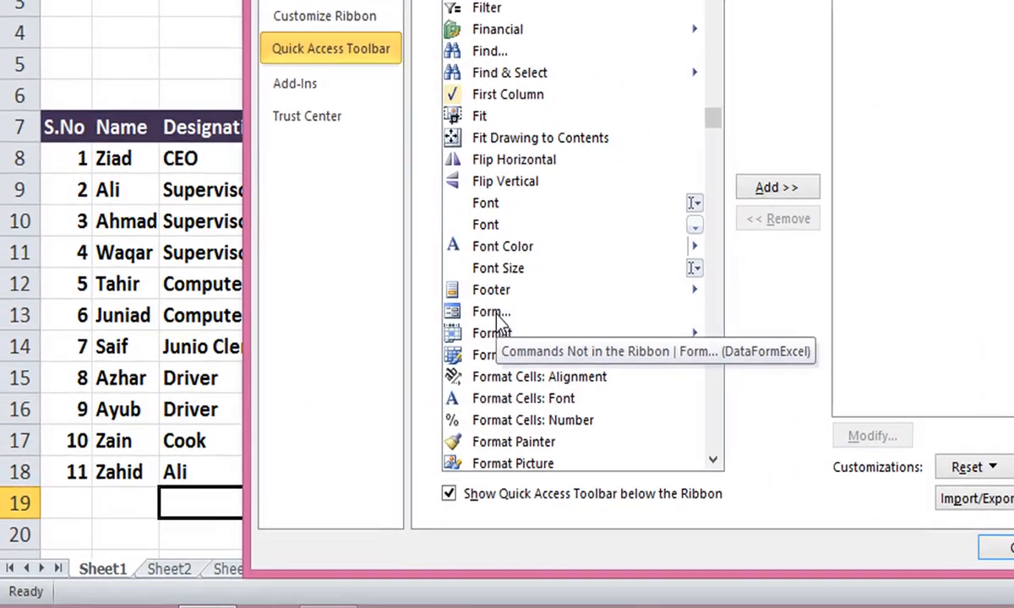
pyautogui.click(357, 397)
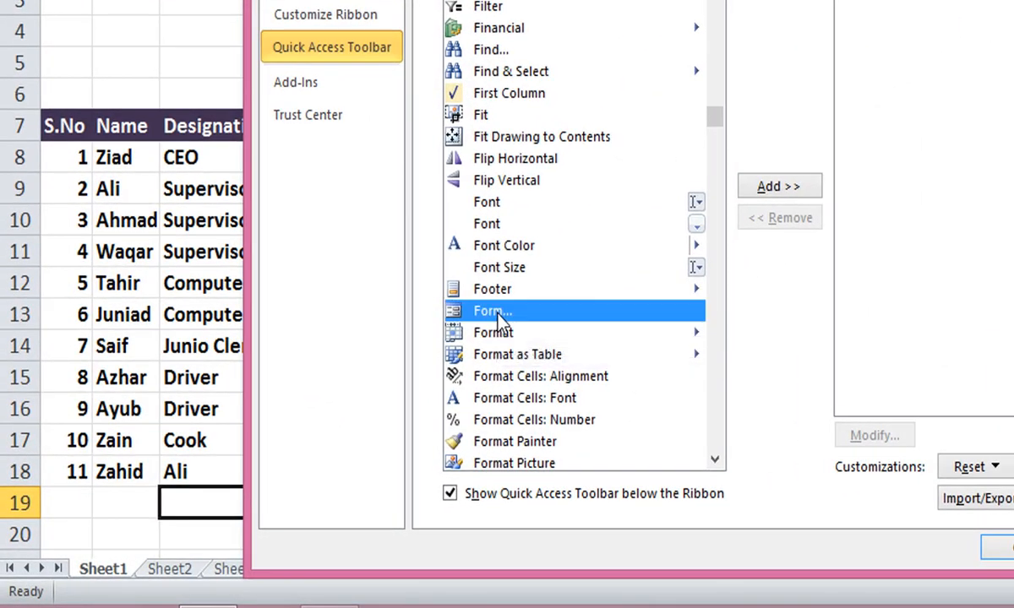
pyautogui.click(774, 189)
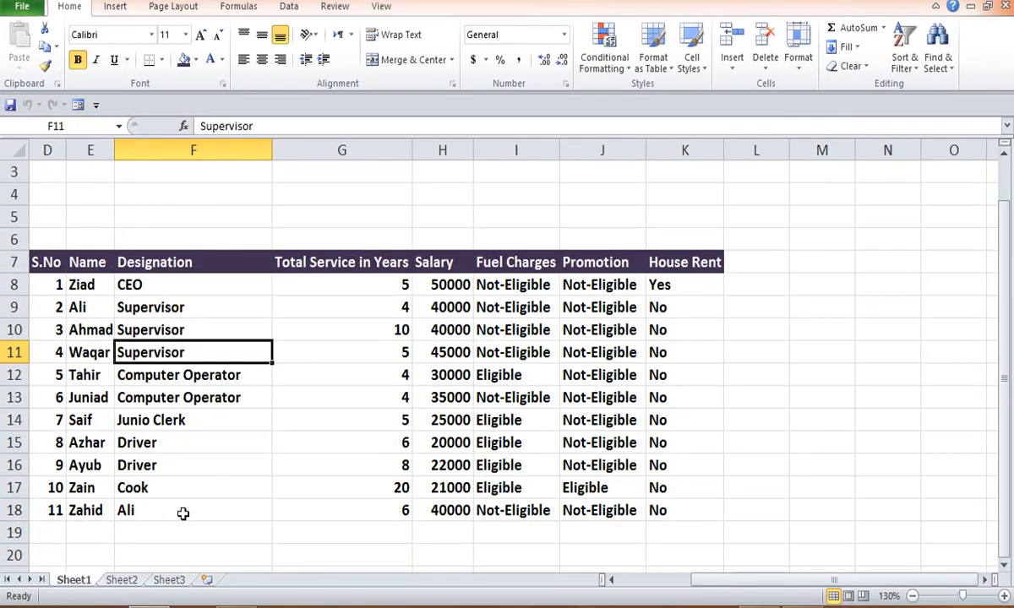
# - Open the data form for the employee table, start a blank record, and enter S.No 12 and the employee's name
pyautogui.click(81, 108)
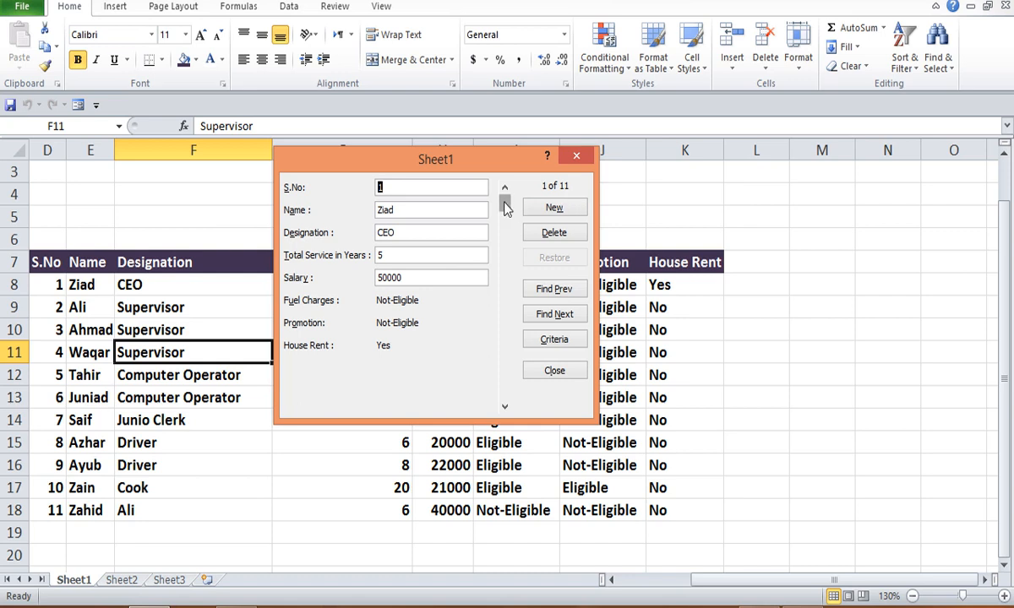
pyautogui.moveTo(506, 207); pyautogui.dragTo(510, 409)
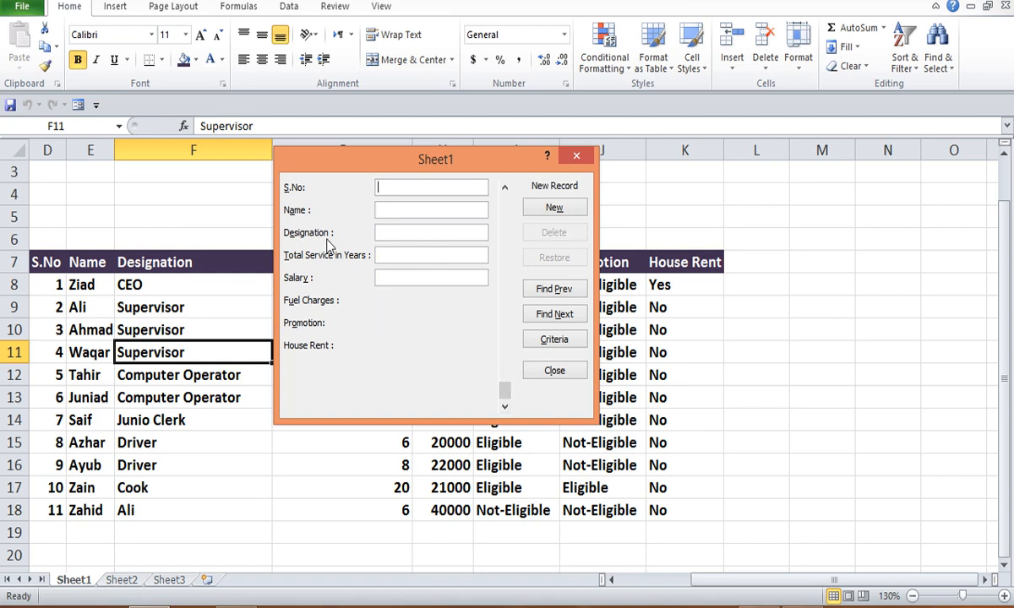
pyautogui.write('12')
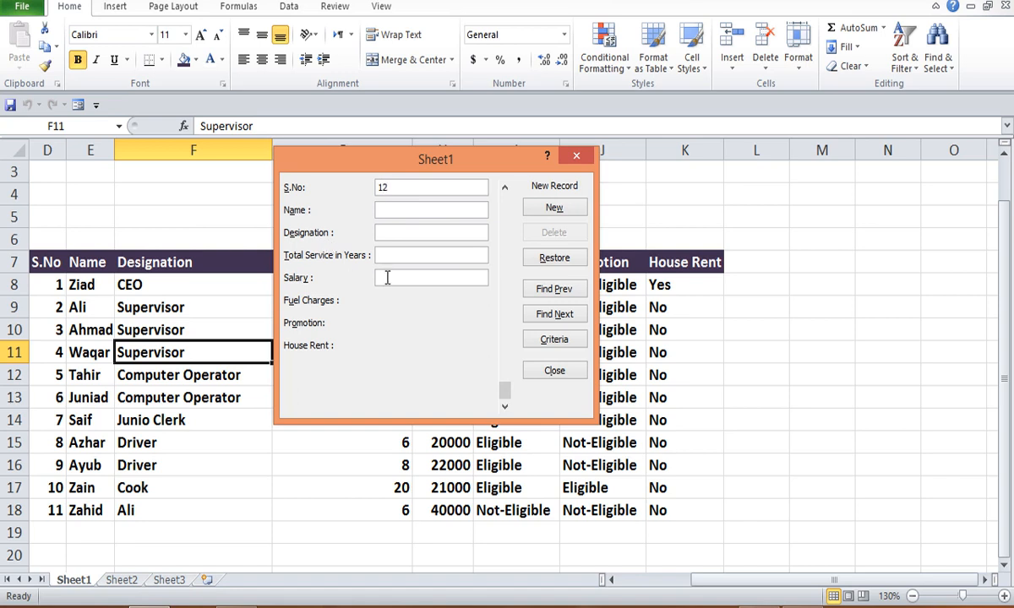
pyautogui.click(393, 213)
pyautogui.write('zafar')
pyautogui.press('BackSpace')
pyautogui.press('BackSpace')
pyautogui.press('BackSpace')
pyautogui.press('BackSpace')
pyautogui.press('BackSpace')
pyautogui.write('Ahmad')
# - Complete the record with designation Data Entry Operator, 3 years of total service and salary 32000, and add it to the table
pyautogui.write('Data Ent')
pyautogui.write('ry ')
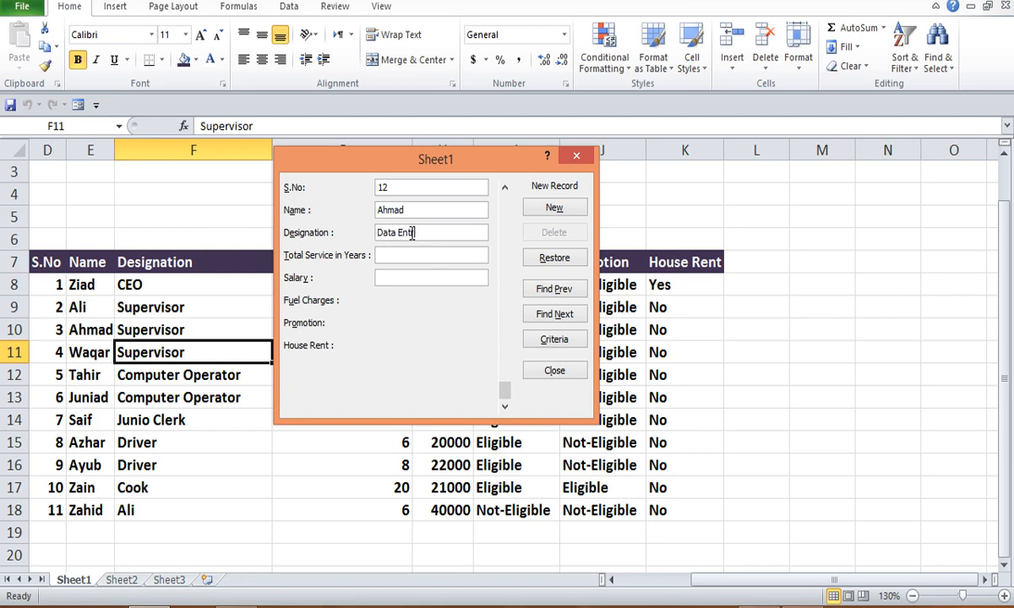
pyautogui.write('Operator')
pyautogui.click(431, 256)
pyautogui.write('3')
pyautogui.click(411, 277)
pyautogui.write('32')
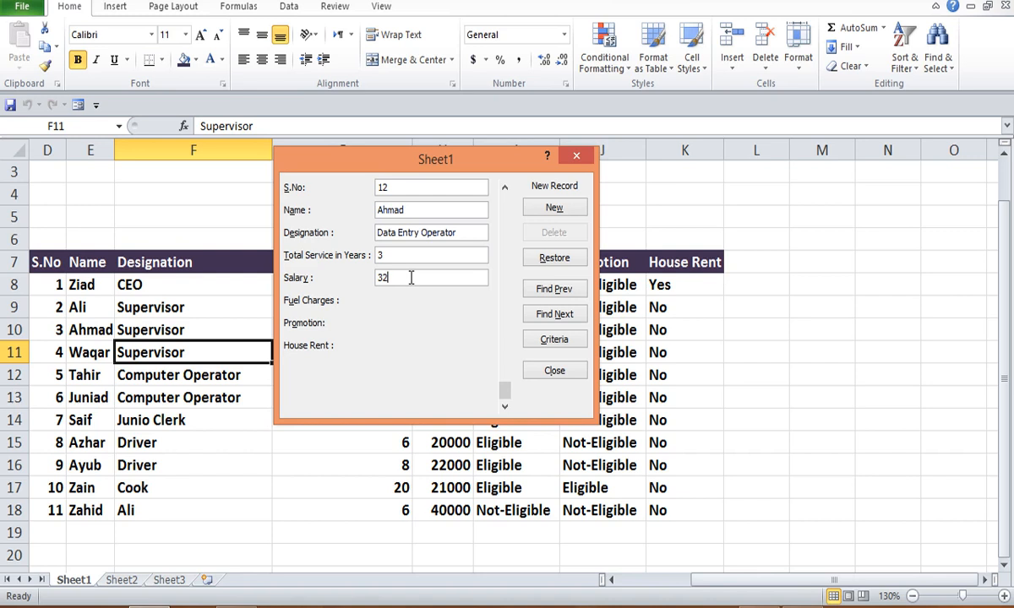
pyautogui.write('000')
pyautogui.click(563, 215)
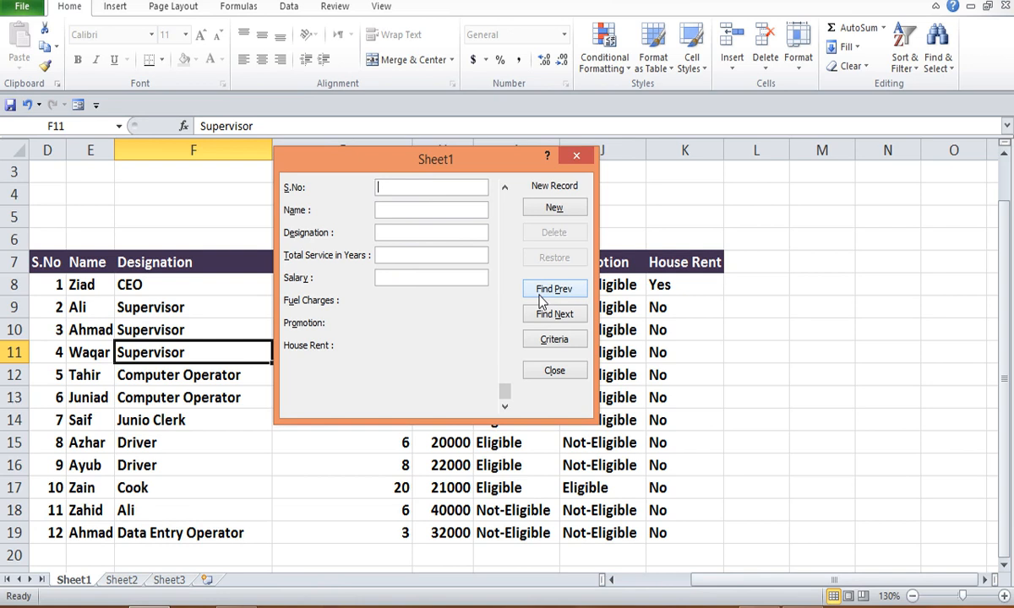
# - Go back to the Data Entry Operator record in the data form and delete it permanently
pyautogui.click(402, 185)
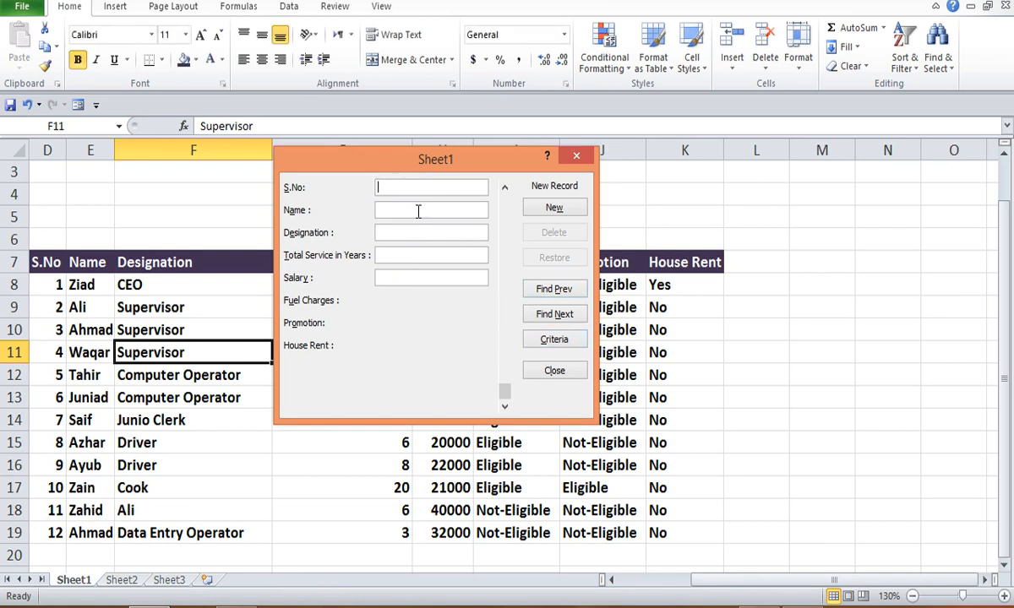
pyautogui.moveTo(503, 391); pyautogui.dragTo(507, 378)
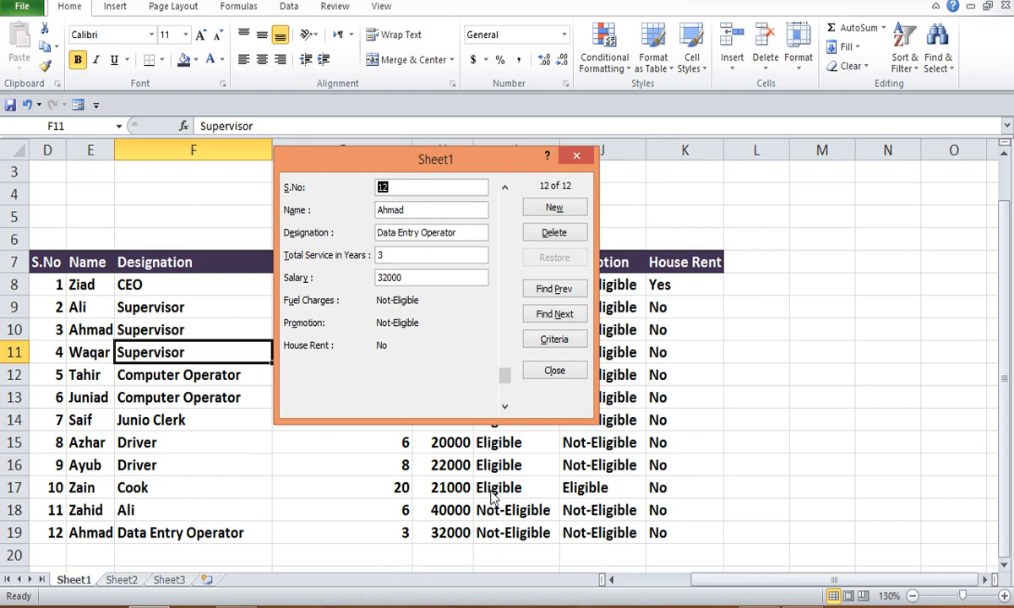
pyautogui.click(543, 238)
pyautogui.click(472, 271)
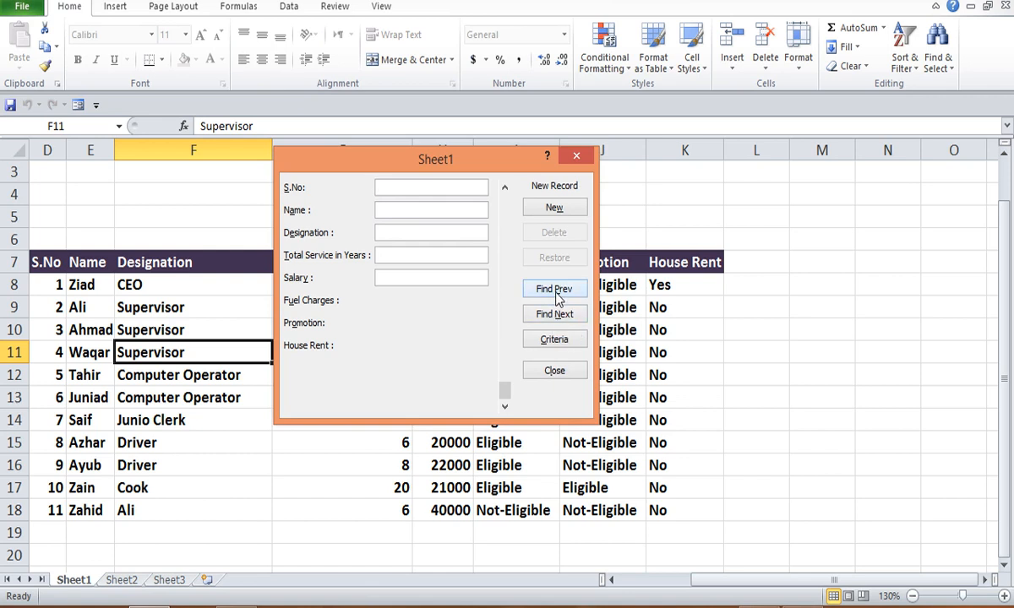
# - Browse with Find Next and Find Prev to the last employee record, review its fields, and close the data form
pyautogui.click(556, 317)
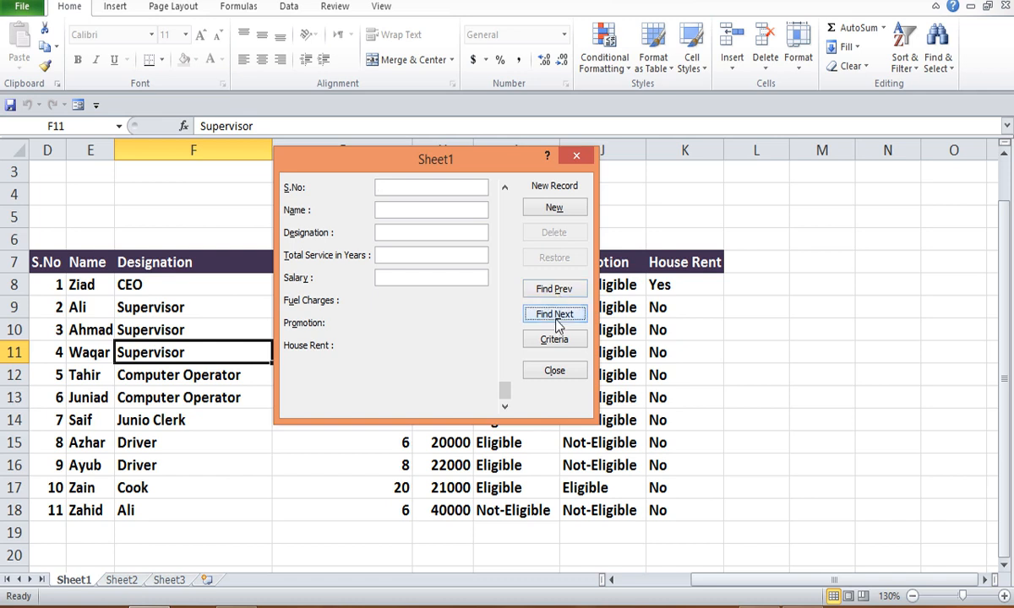
pyautogui.click(555, 291)
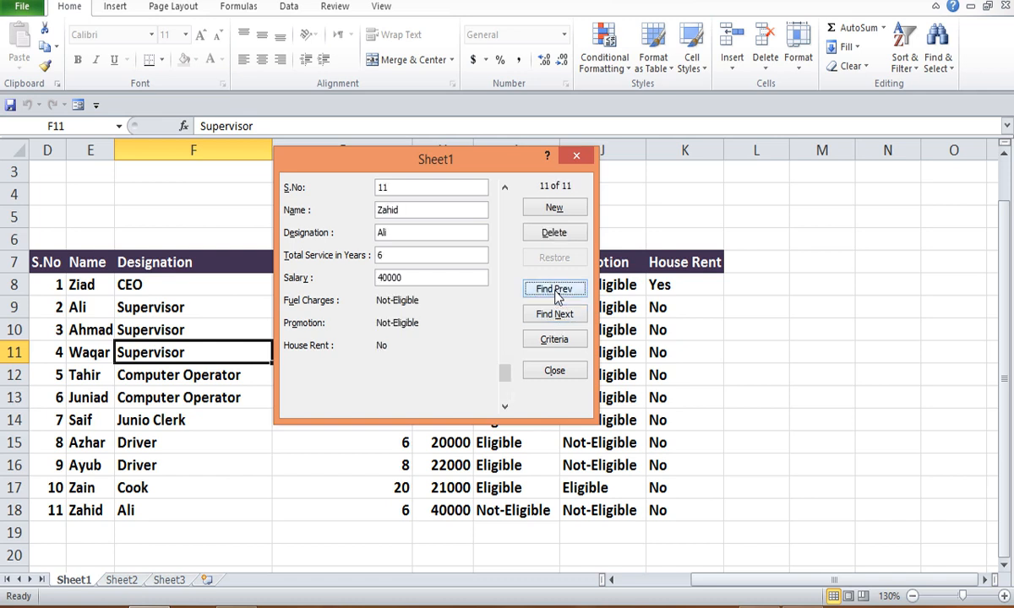
pyautogui.doubleClick(380, 188)
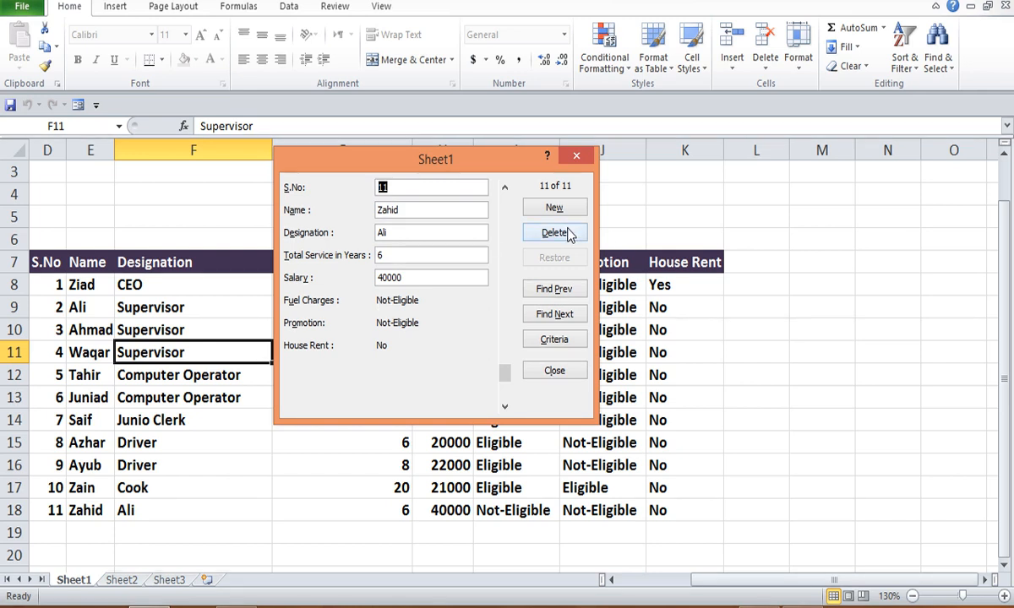
pyautogui.click(407, 233)
pyautogui.moveTo(441, 165); pyautogui.dragTo(441, 189)
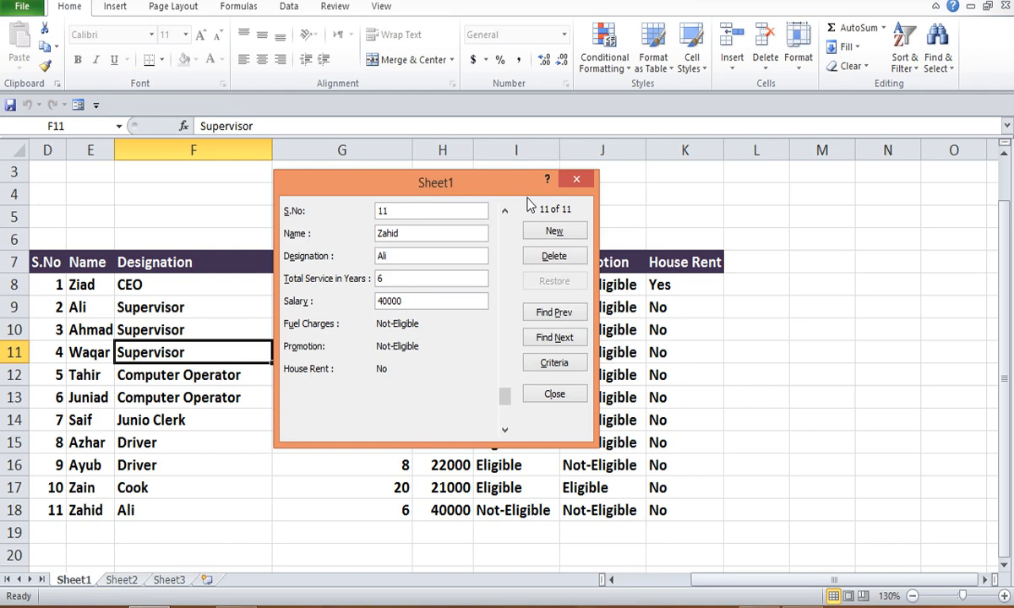
pyautogui.click(576, 179)
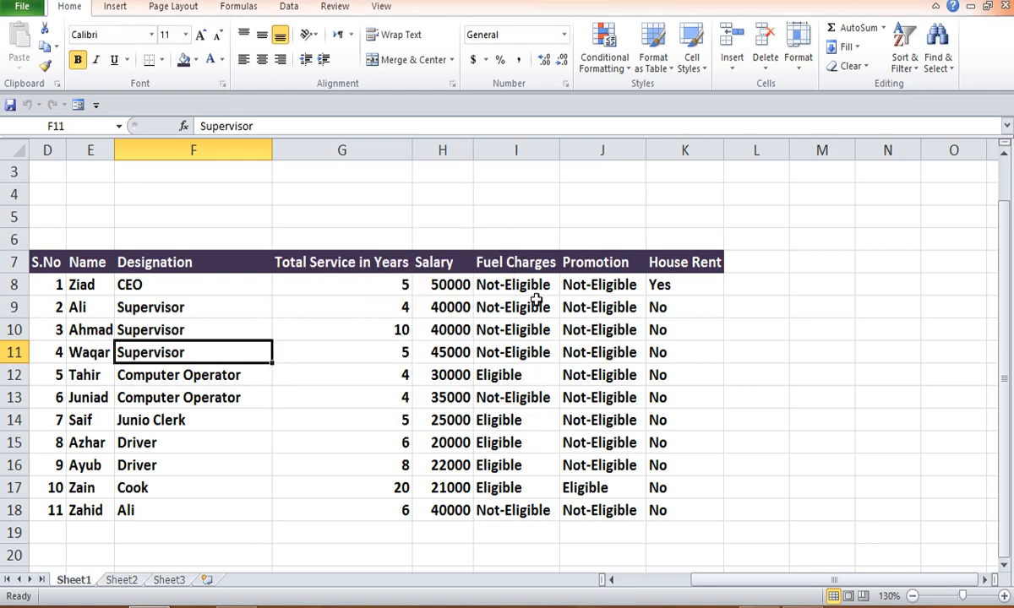